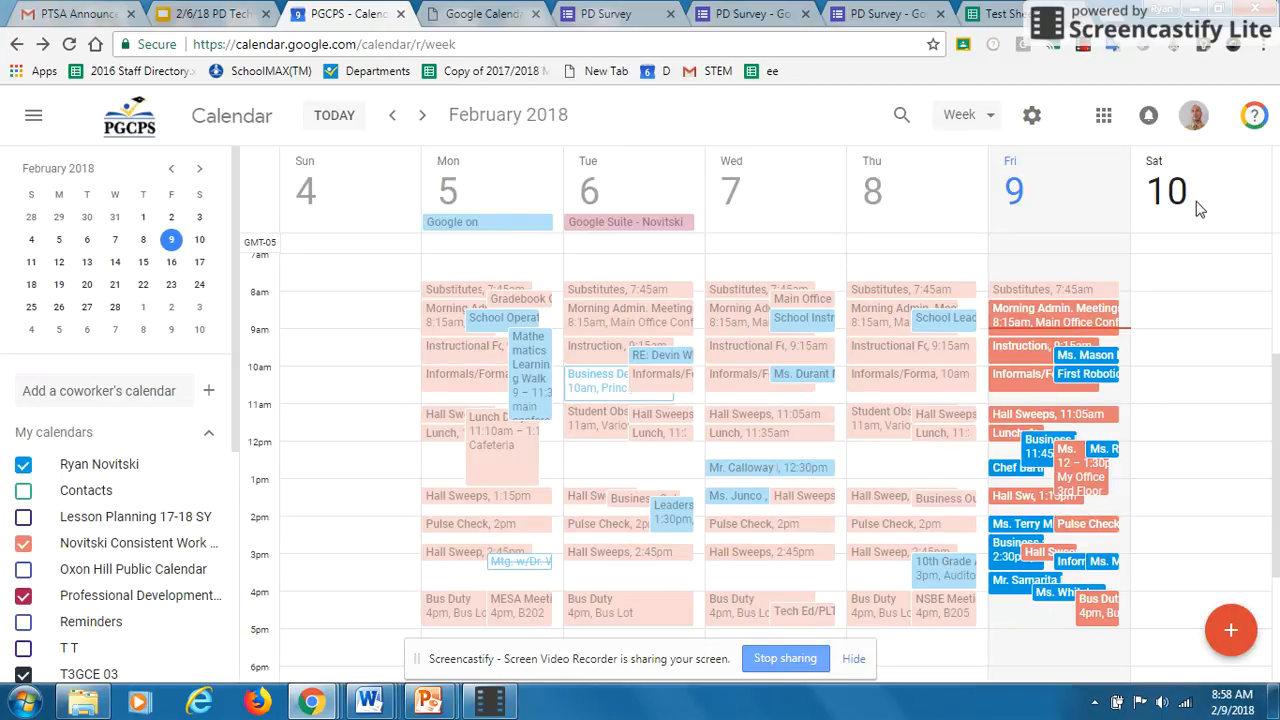
Start a new event on Saturday, February 10, 2018, running from 6:30am to 7:00am
click(1191, 261)
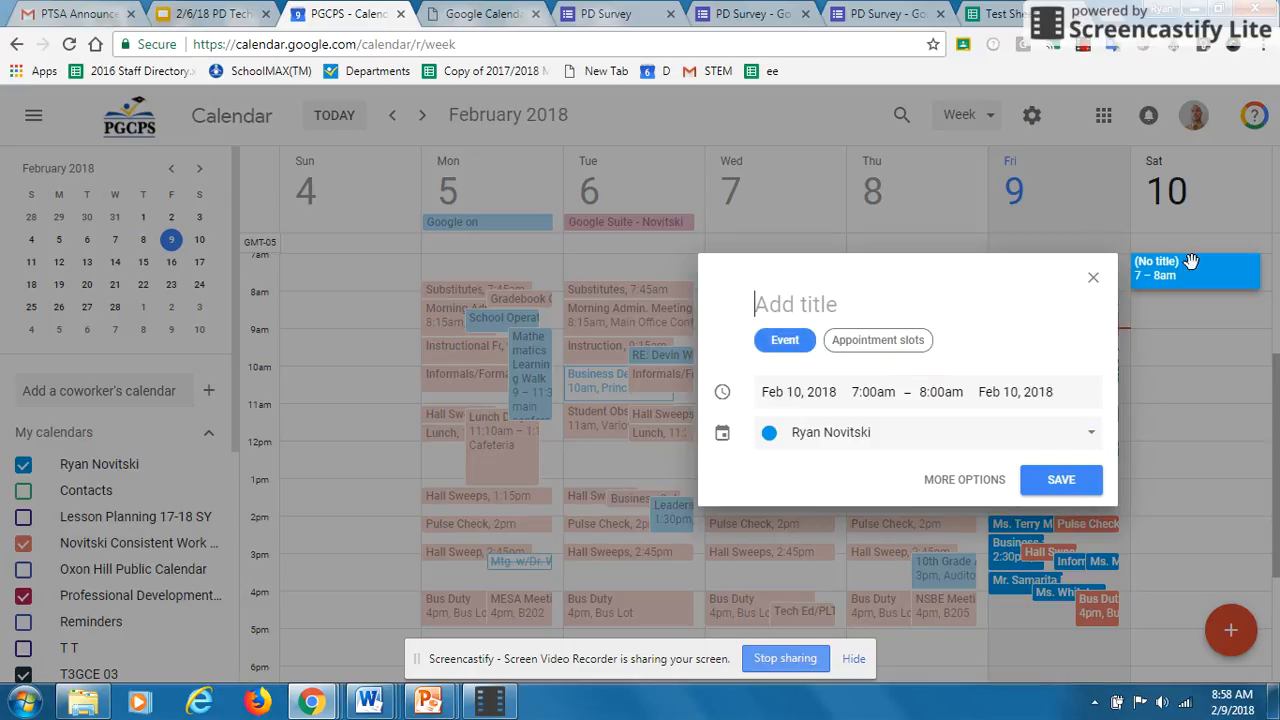
click(875, 392)
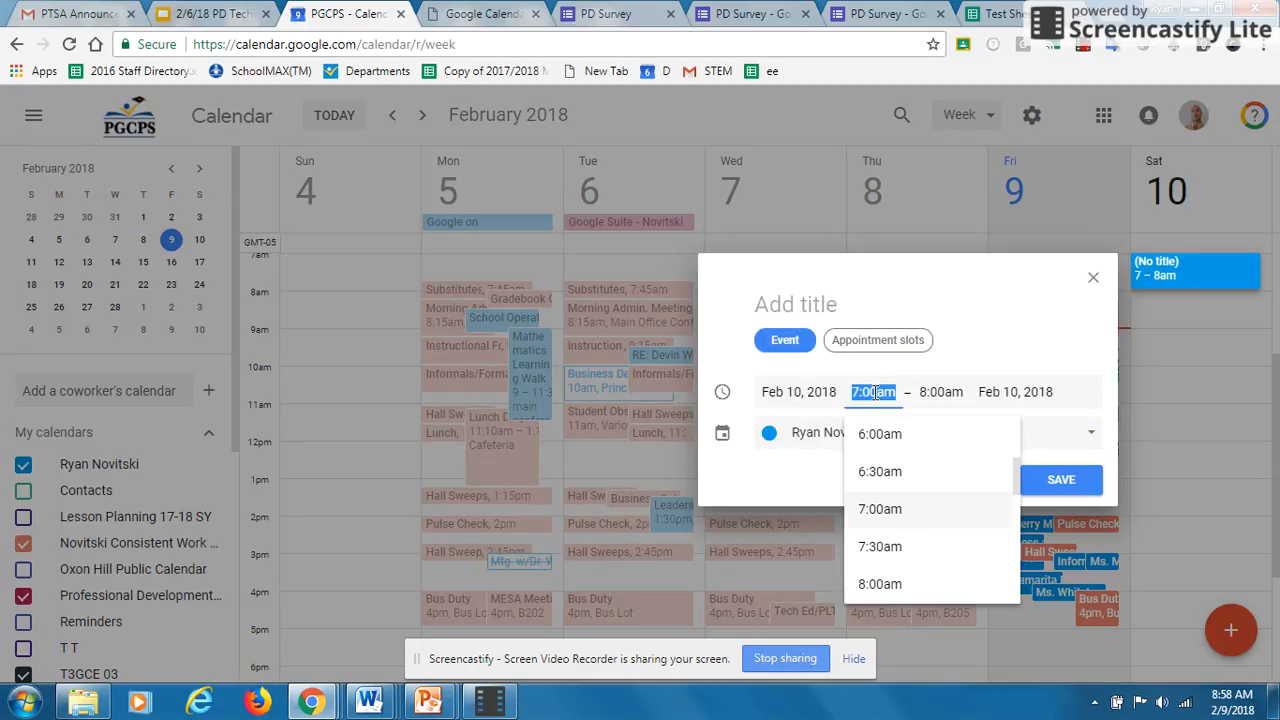
click(910, 471)
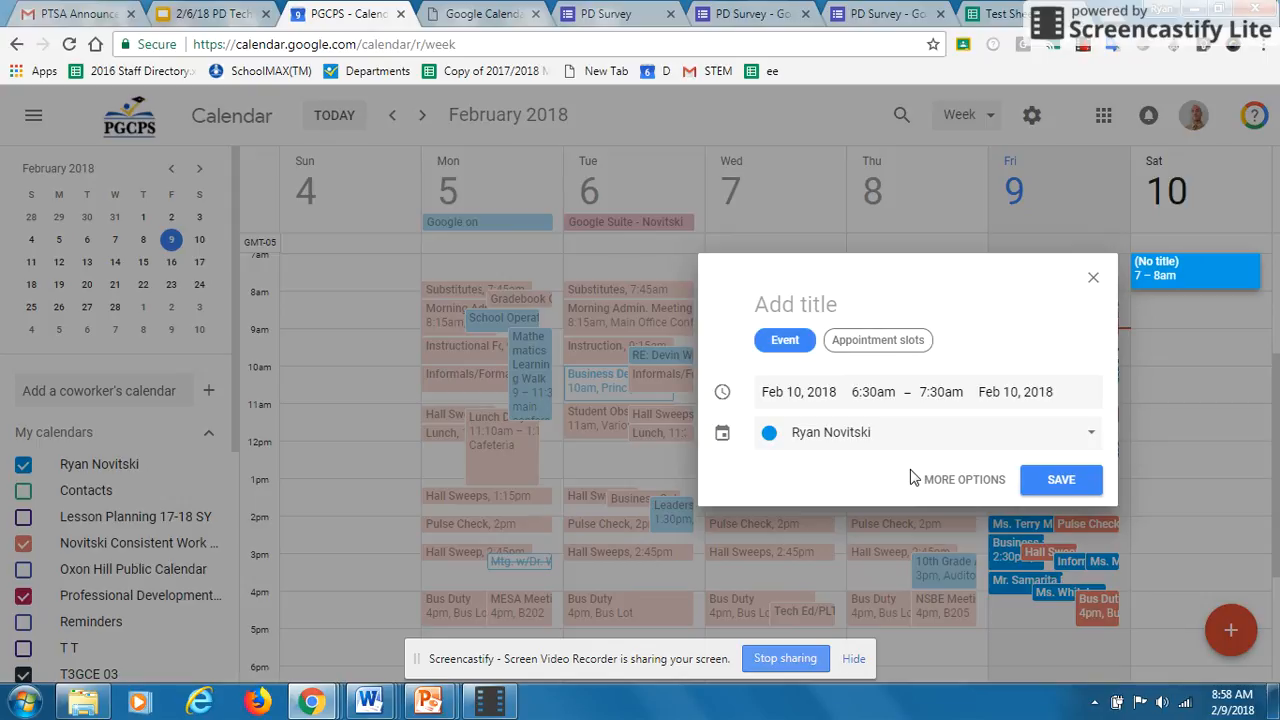
click(937, 372)
click(969, 456)
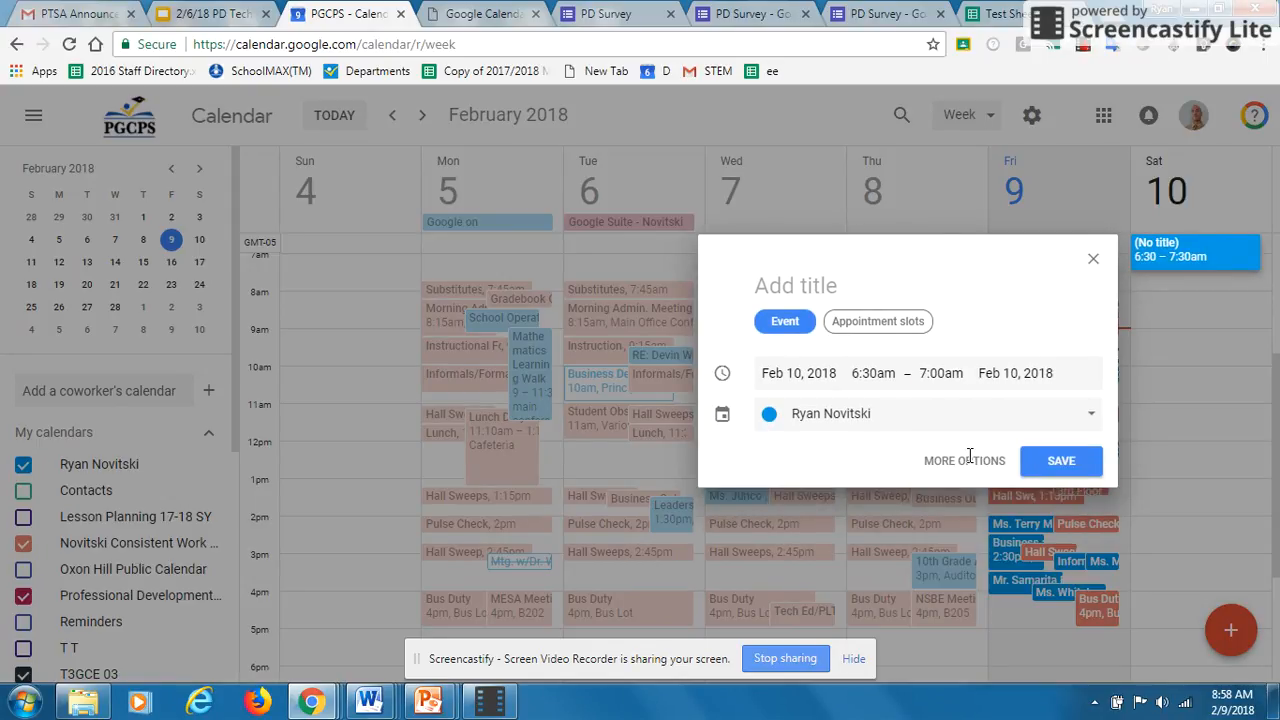
Title the event Test 1 and, in its full details, enter Test Location as the location
click(808, 288)
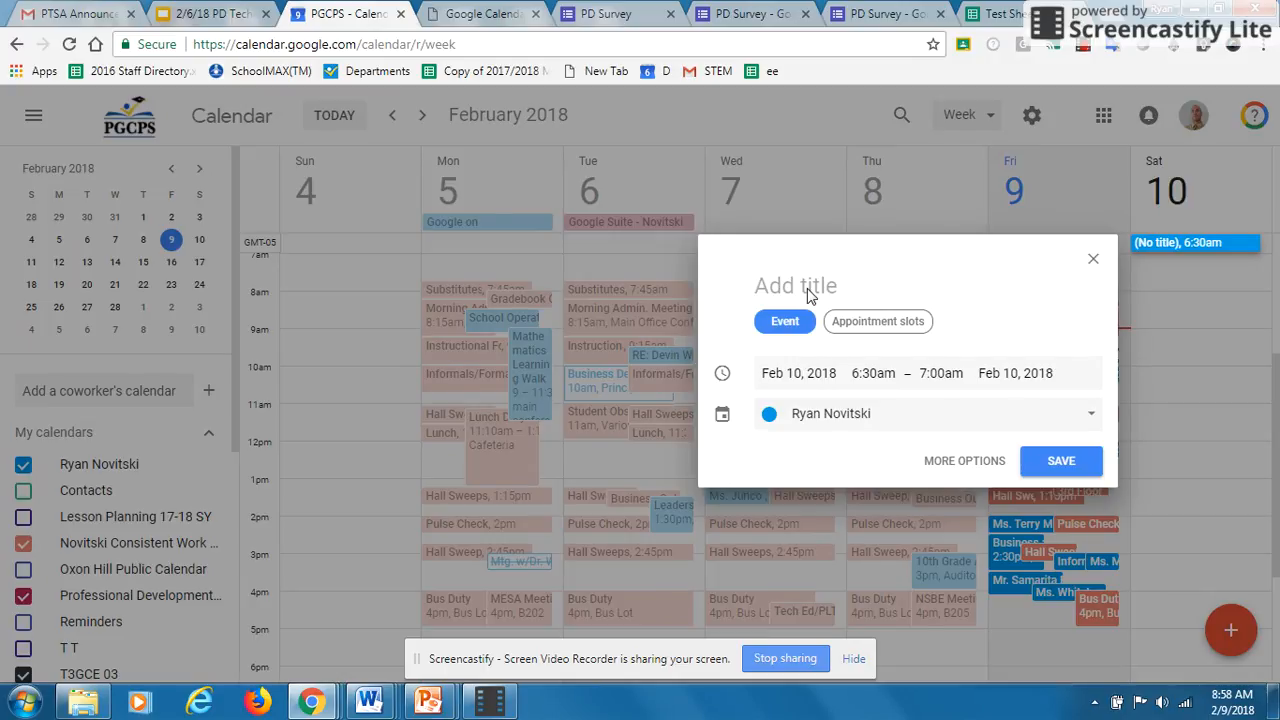
text(Test 1)
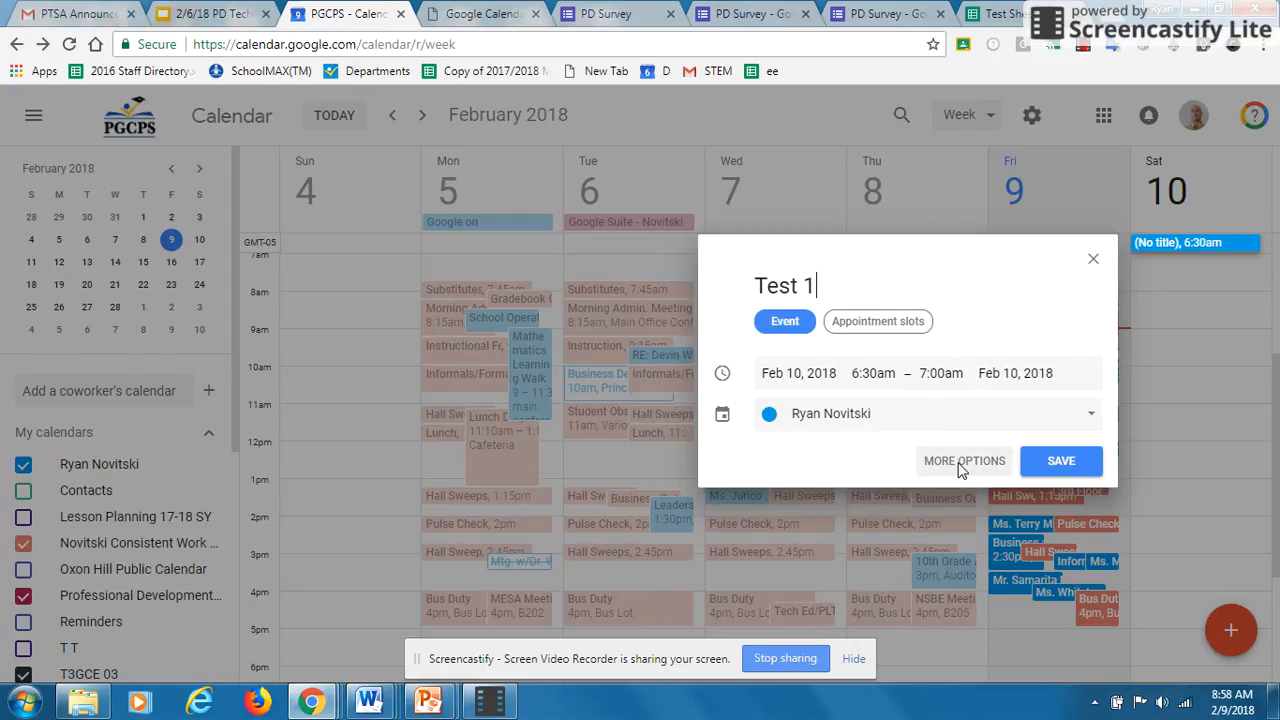
click(962, 462)
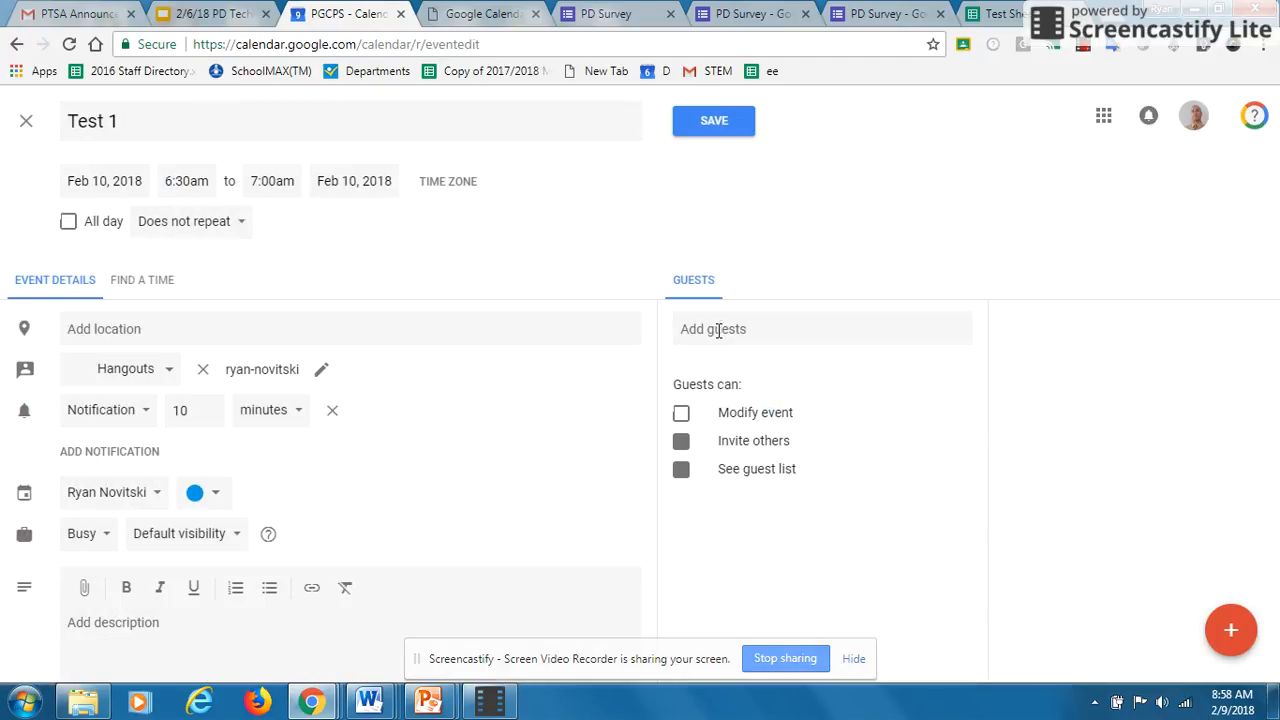
click(460, 328)
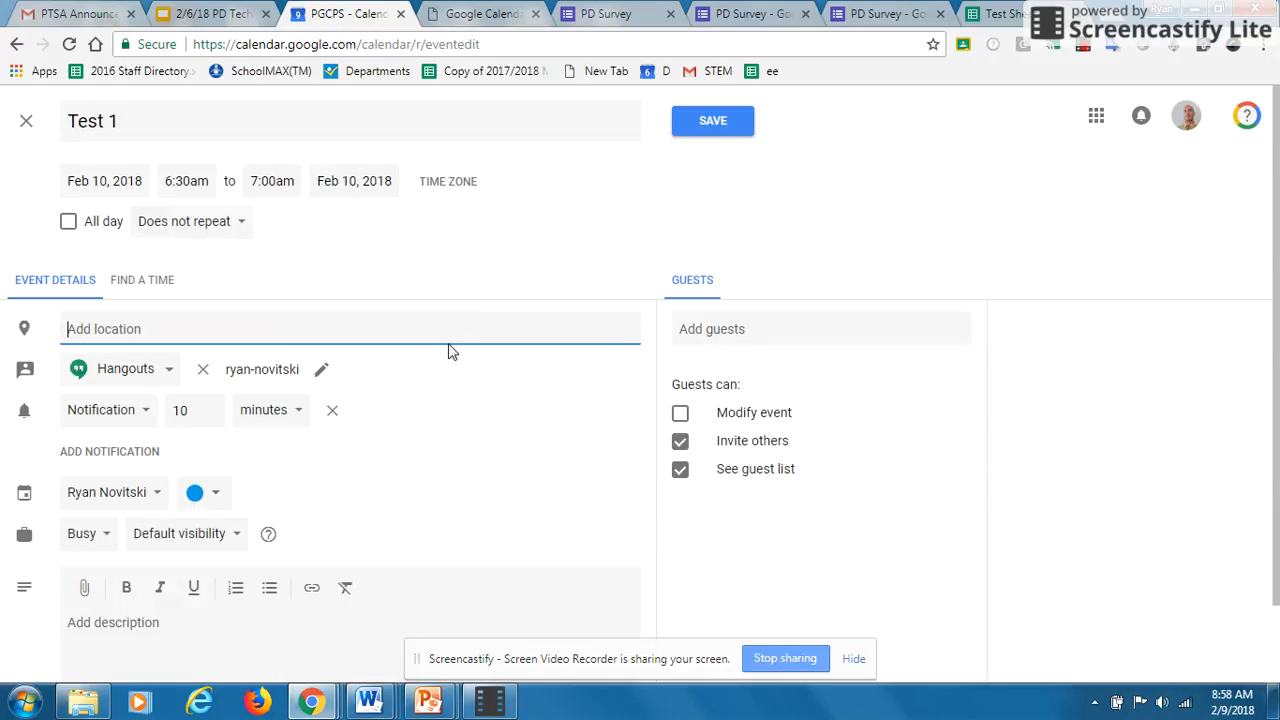
text(Test Location)
Add the calendar owner as a guest of the event, searching by first name
click(845, 329)
text(ryan)
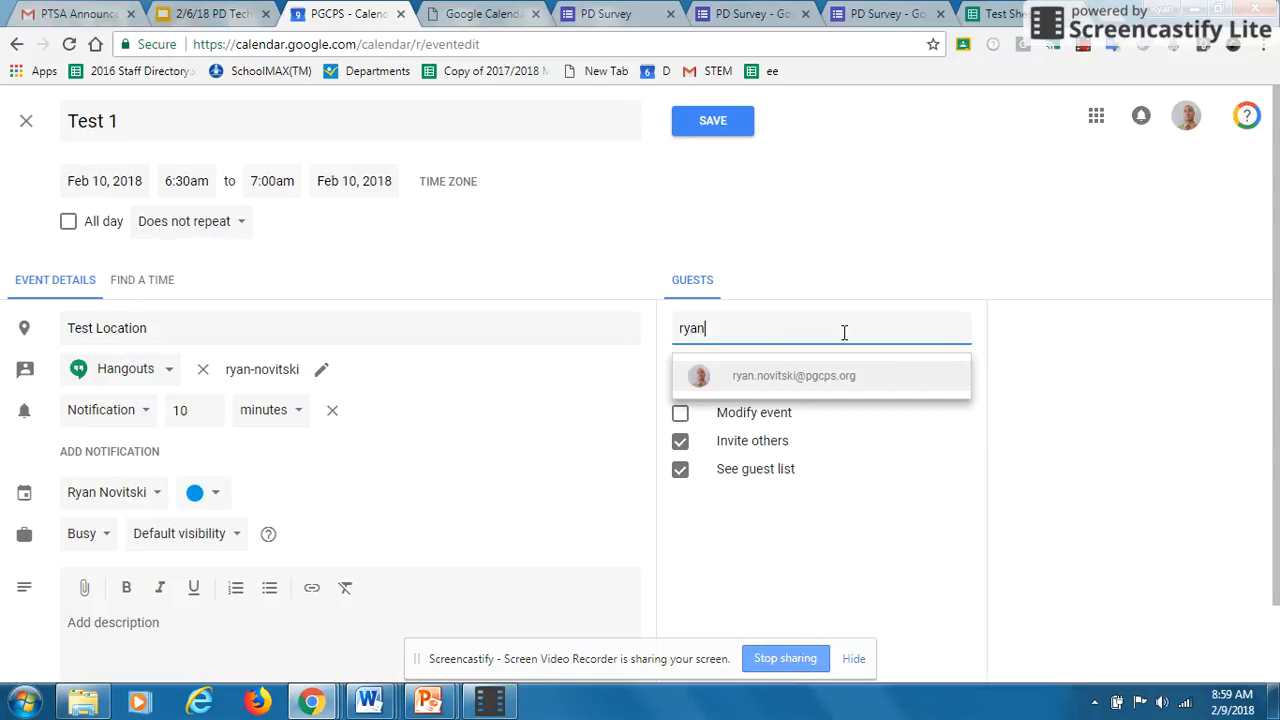
click(826, 386)
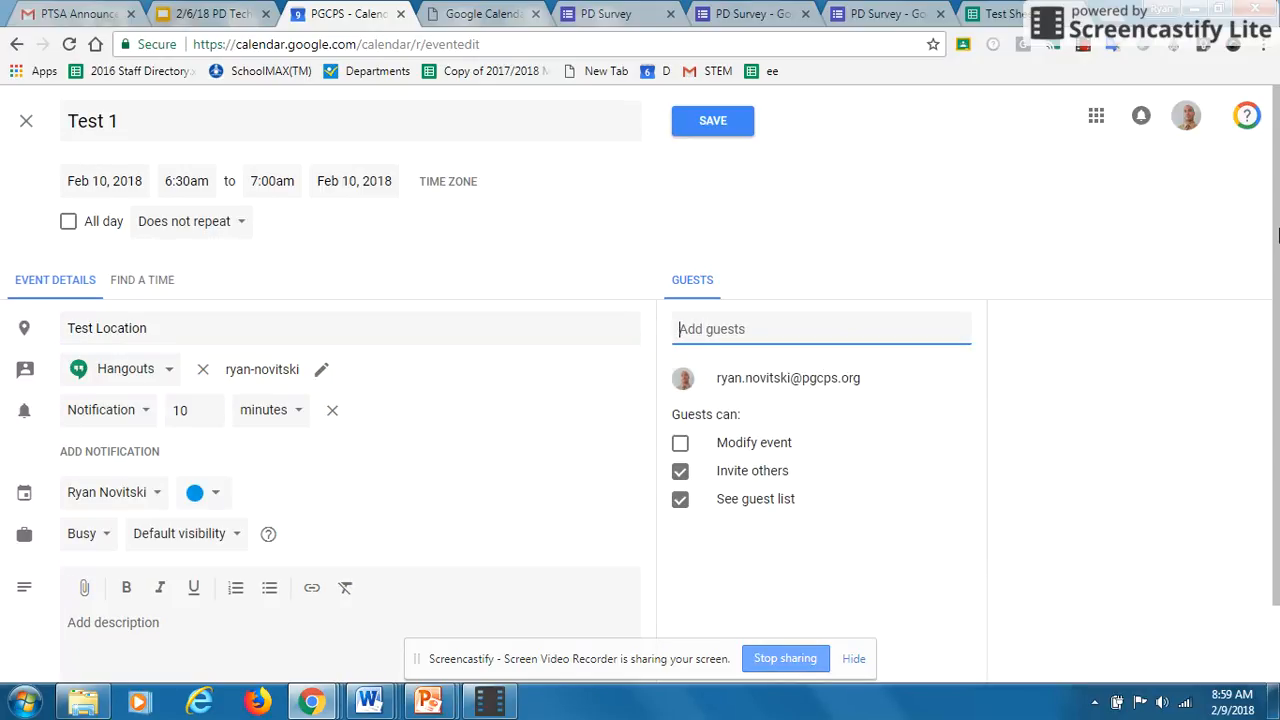
Enter the event description "This is a test event."
scroll(1277, 234, down, 1)
click(218, 562)
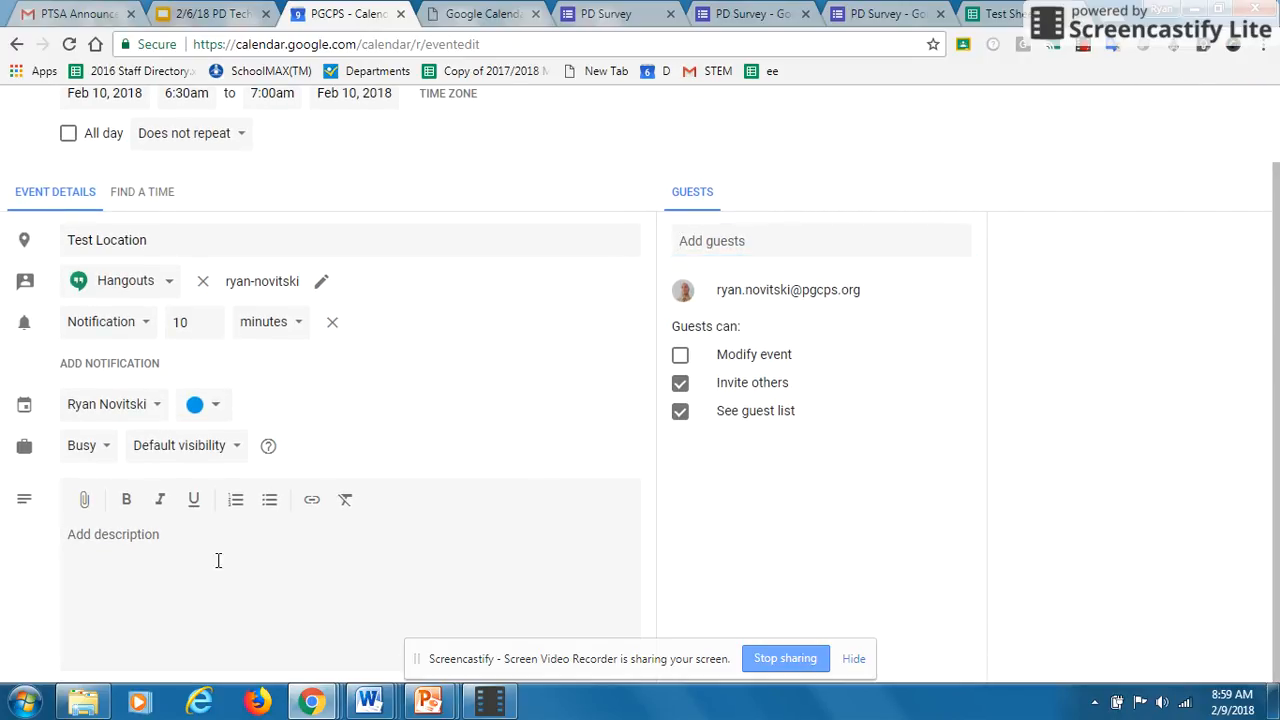
text(Thisi)
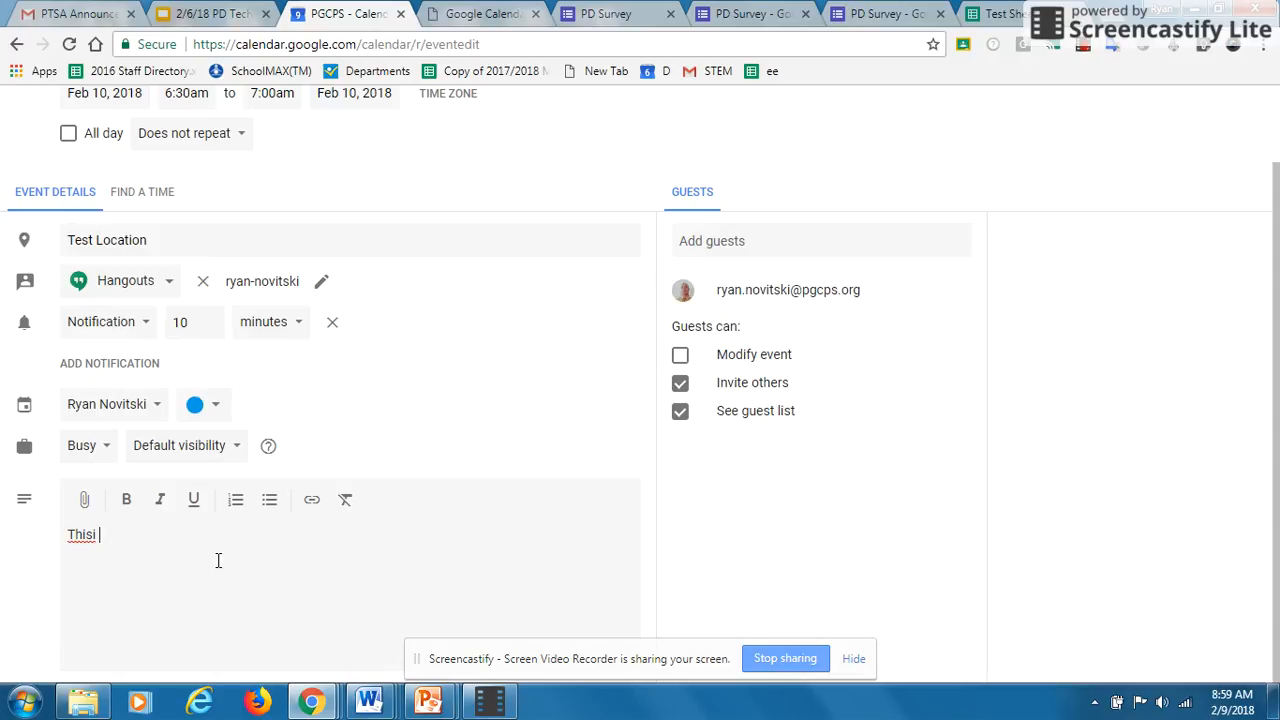
key(BackSpace)
key(BackSpace)
text(is a test event)
Set the event's notification to 7 minutes before the start
click(211, 329)
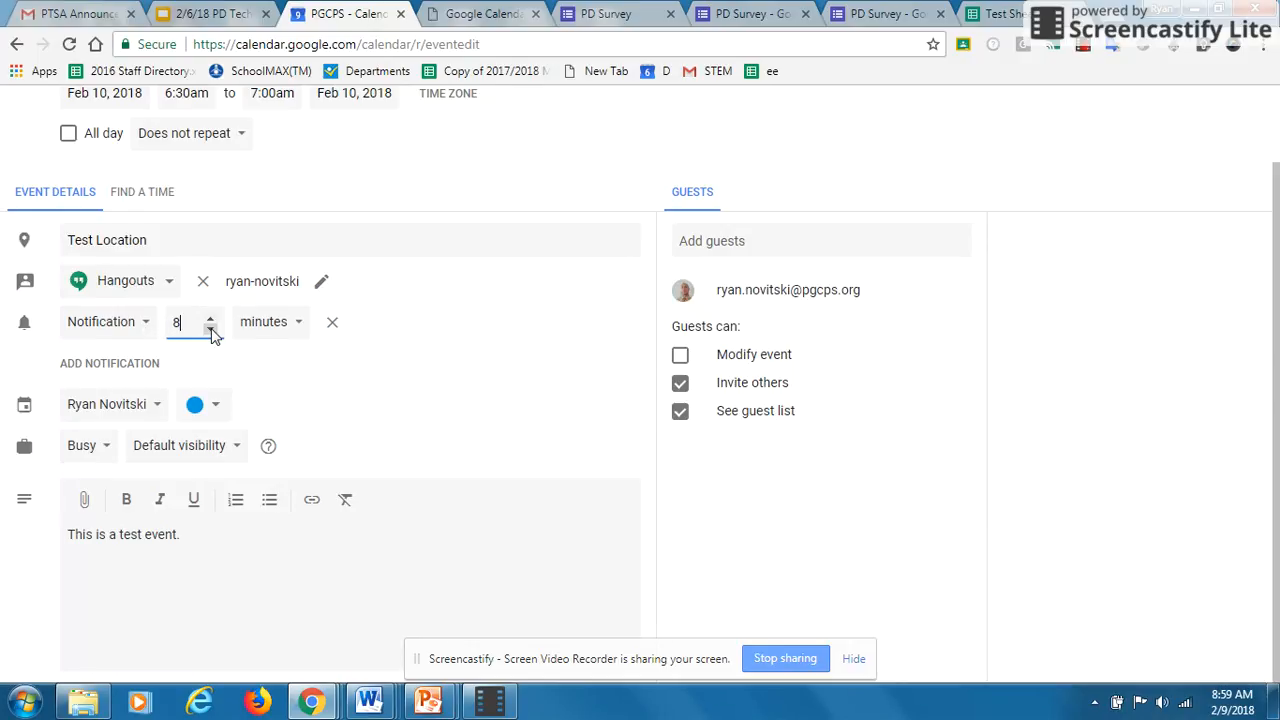
click(211, 329)
click(211, 329)
scroll(1220, 300, up, 1)
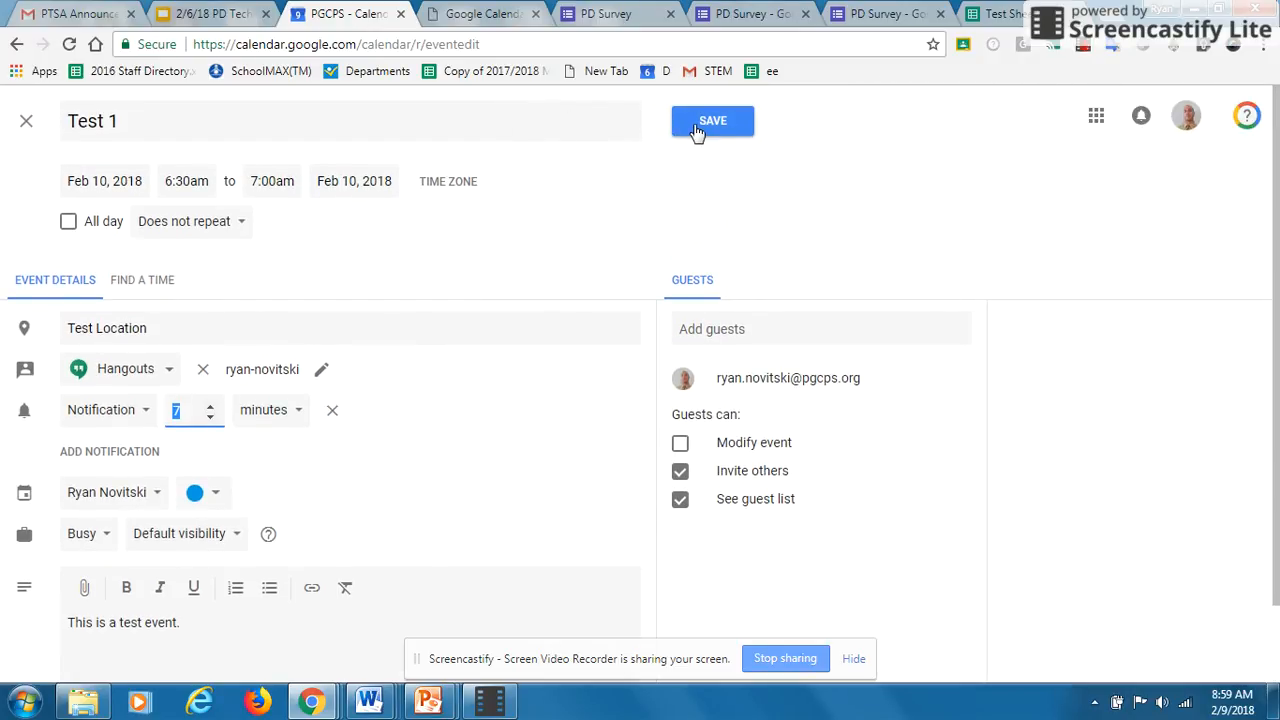
Look through the event's repeat options without choosing one and save the Test 1 event
click(172, 229)
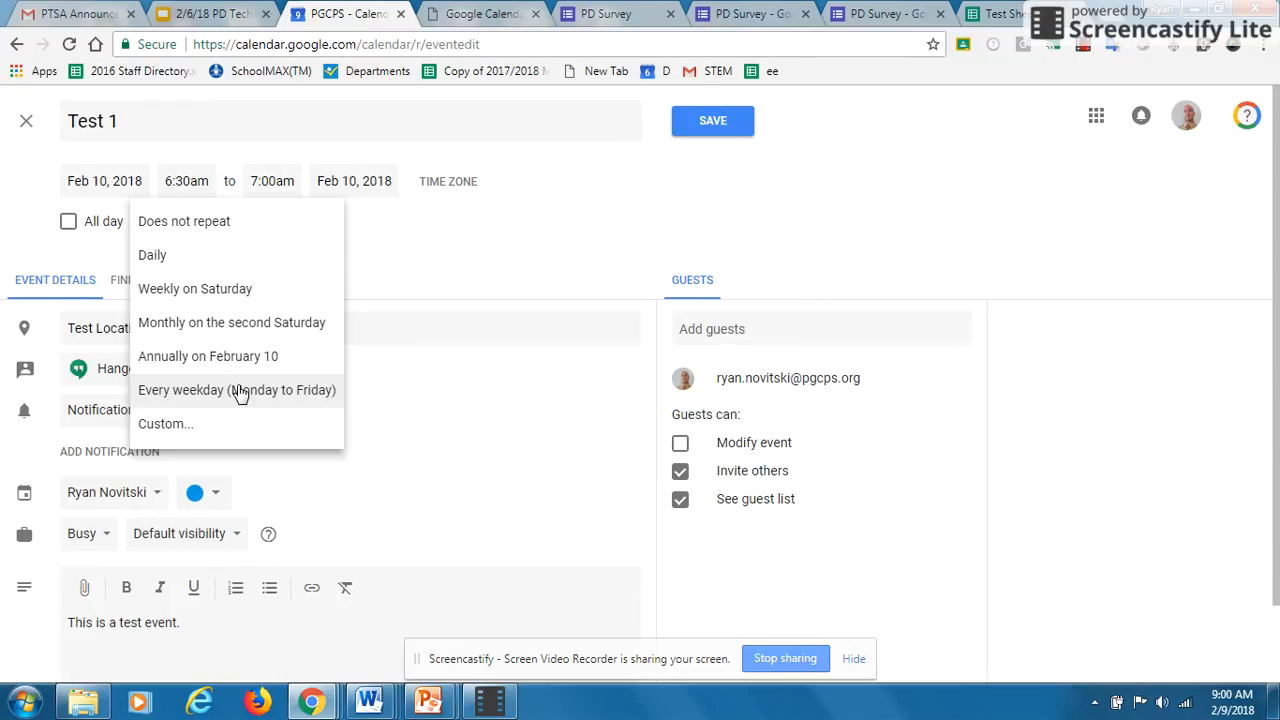
click(503, 243)
click(731, 131)
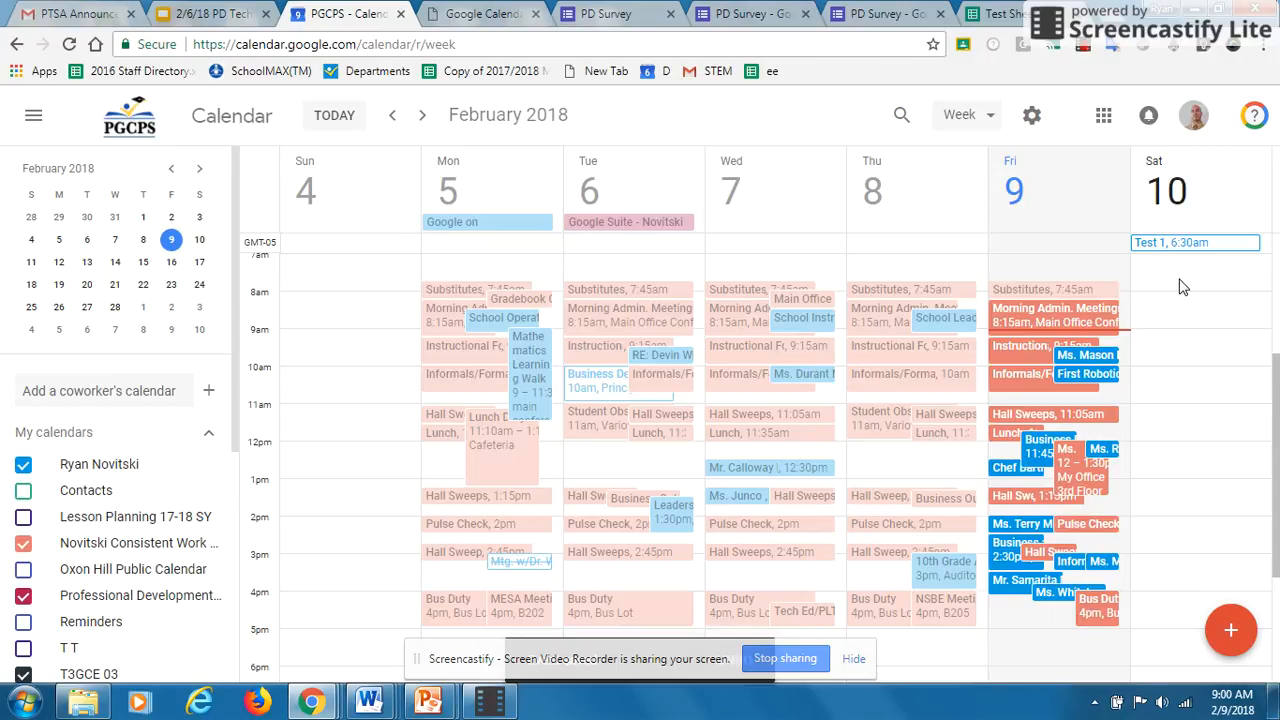
Create a 7:30am to 8:30am entry on February 10 titled Test Appointments and make it appointment slots
click(1179, 280)
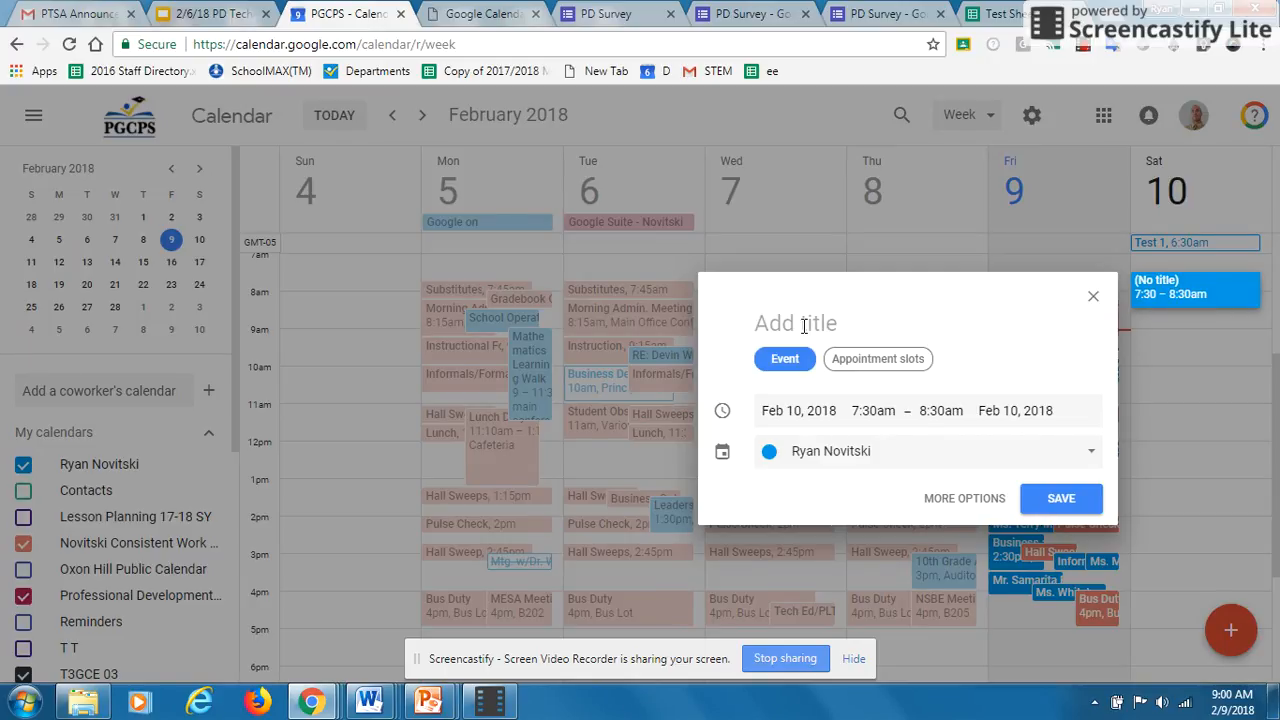
text(Test)
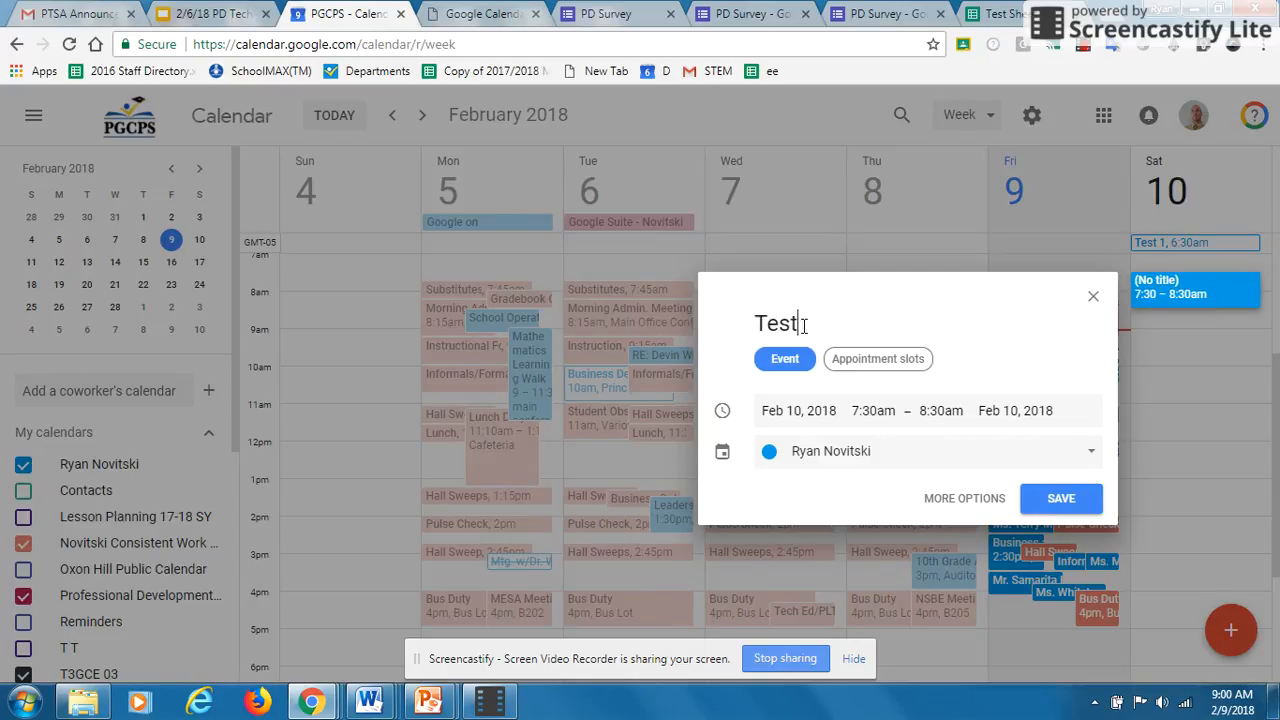
text( Appointments)
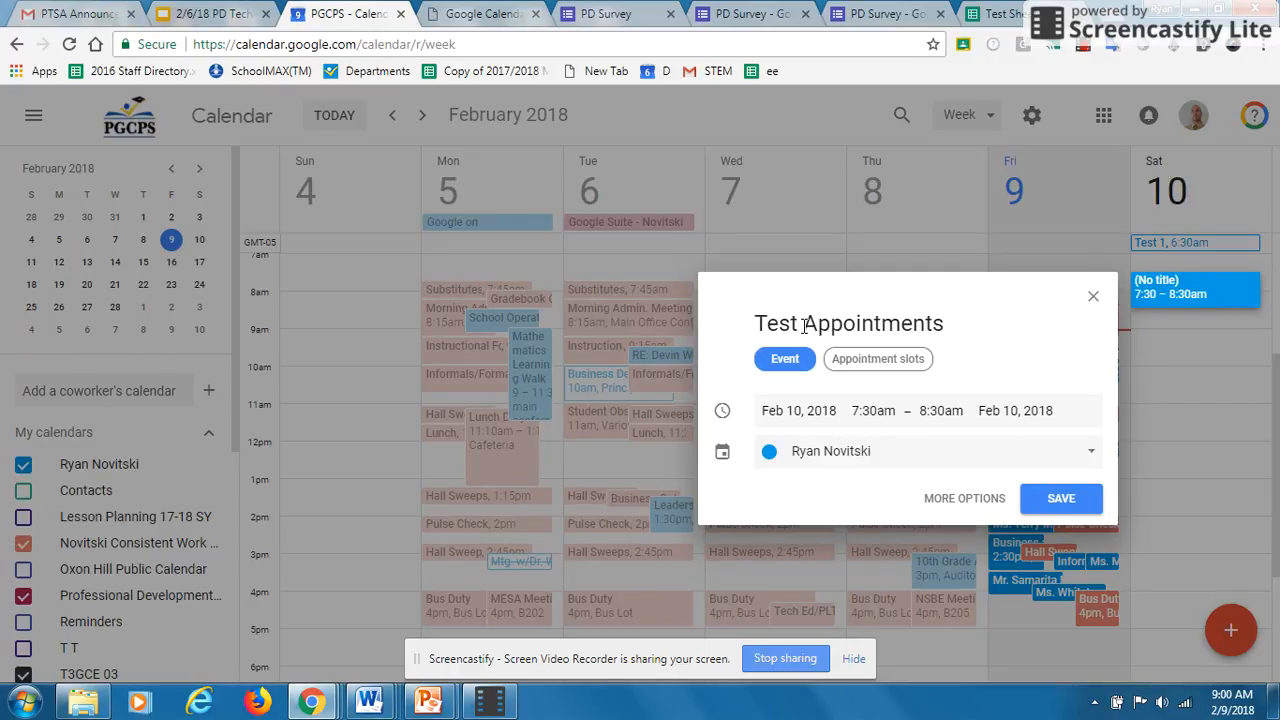
click(880, 360)
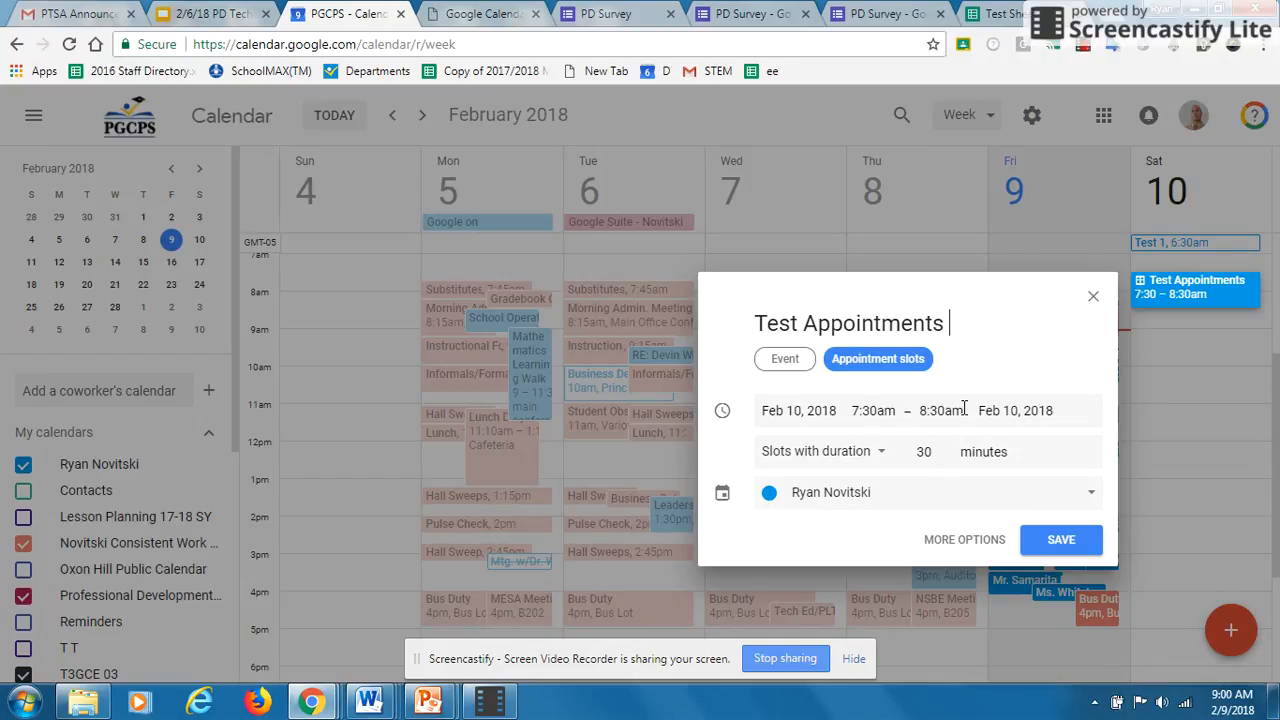
Set the duration of each appointment slot to 15 minutes
click(939, 456)
click(934, 458)
click(934, 458)
double_click(934, 458)
click(934, 458)
double_click(934, 458)
click(934, 458)
click(934, 458)
click(934, 458)
click(934, 458)
click(934, 458)
click(934, 458)
Open the full details of the appointment entry and enter Test Slots as the description
click(961, 551)
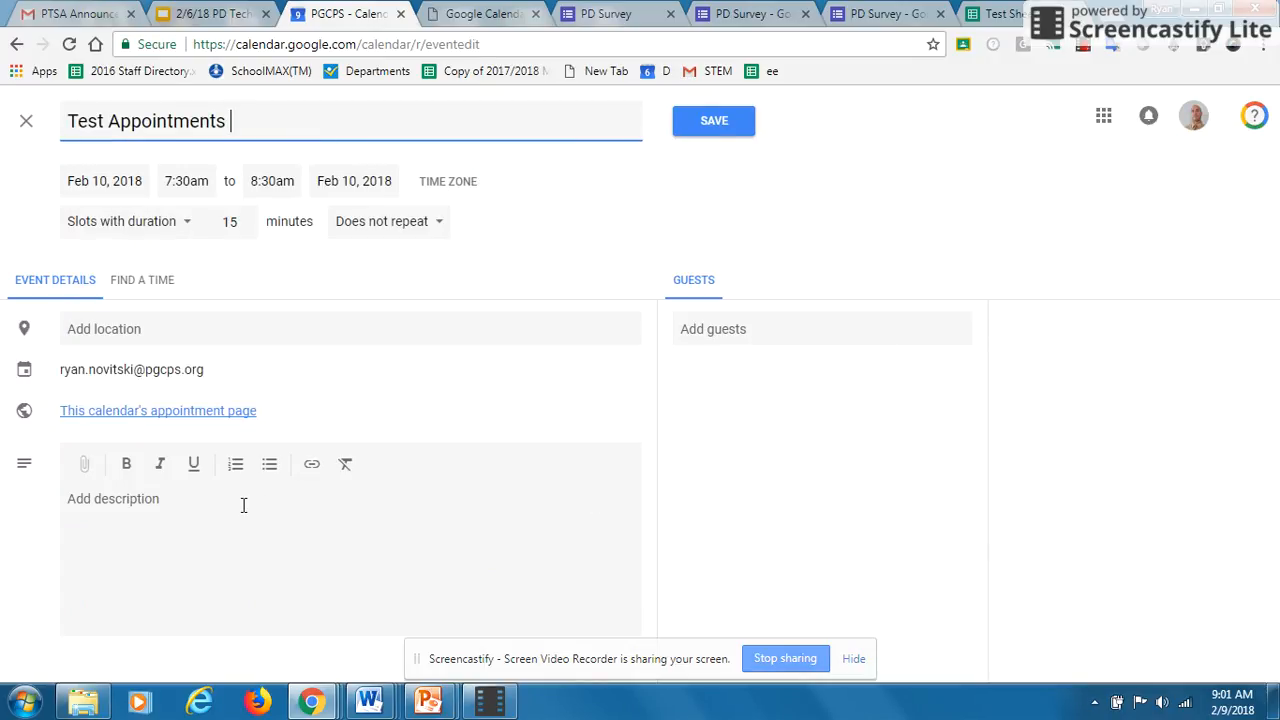
click(210, 515)
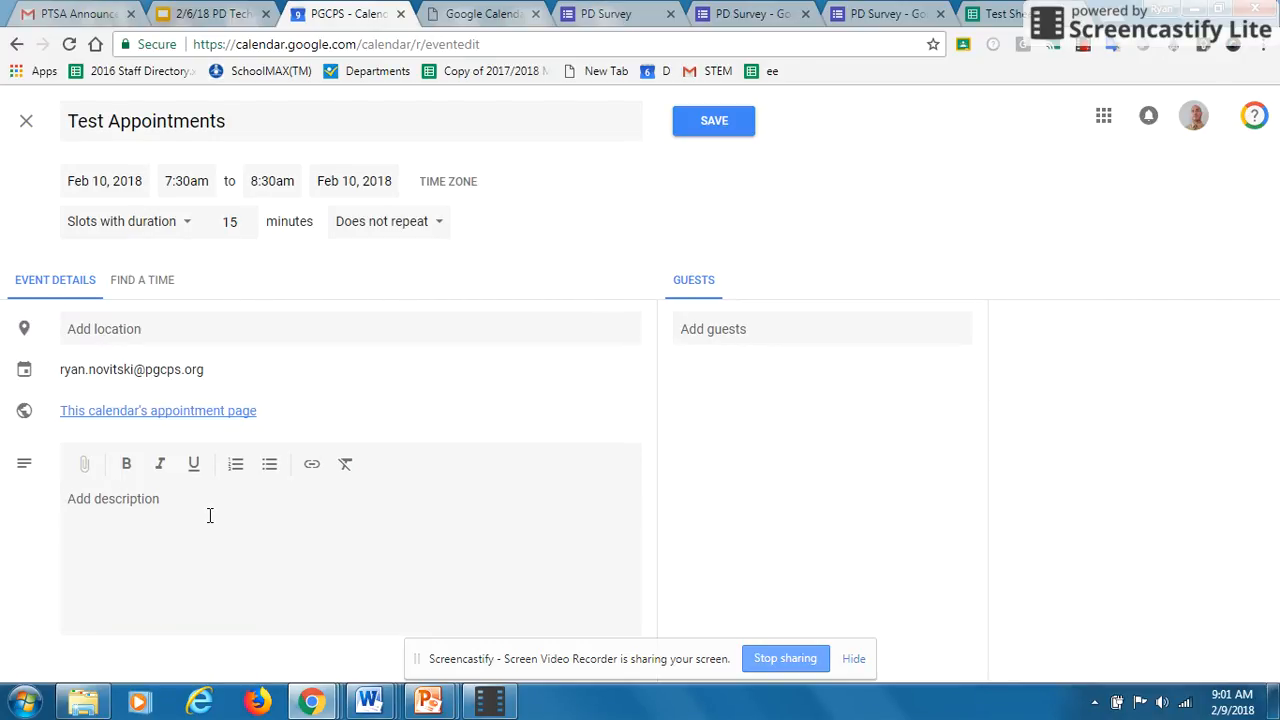
text(Test Slots)
View the calendar's public appointment page and return to the appointment entry
click(143, 411)
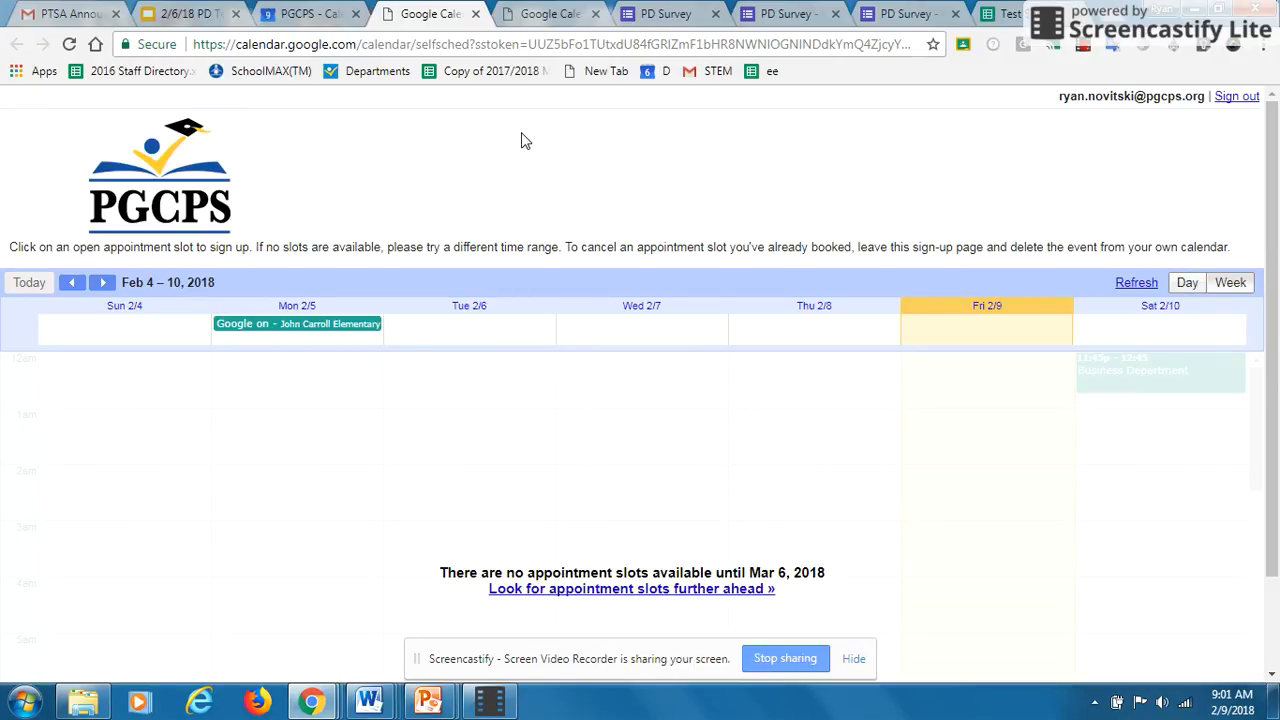
click(476, 14)
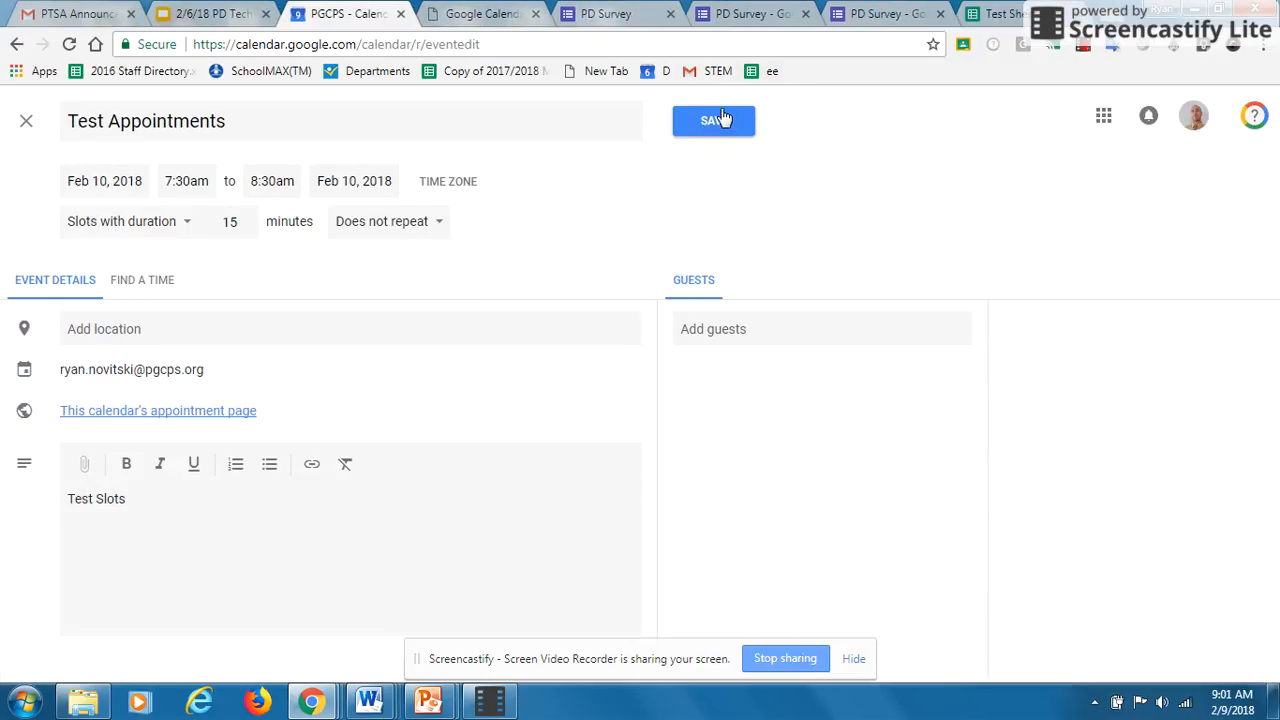
Add the calendar owner as a guest of the appointment slots and save the entry
click(738, 328)
text(ryan)
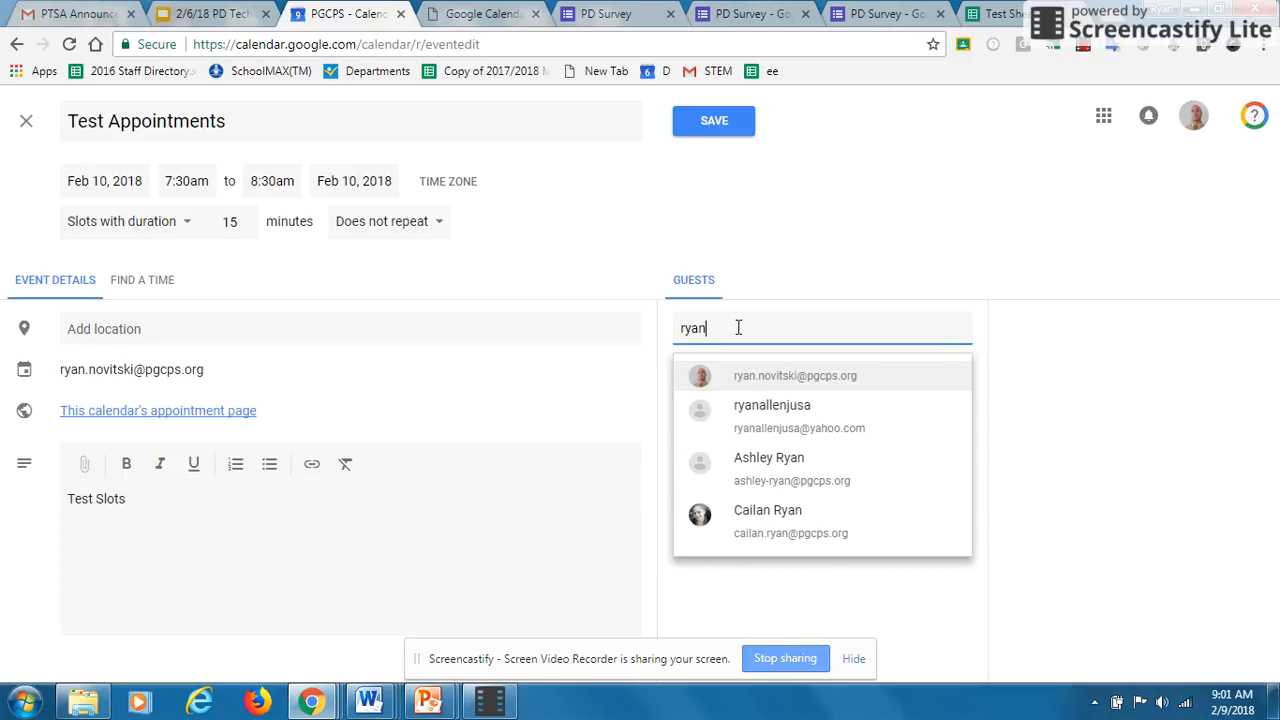
key(Return)
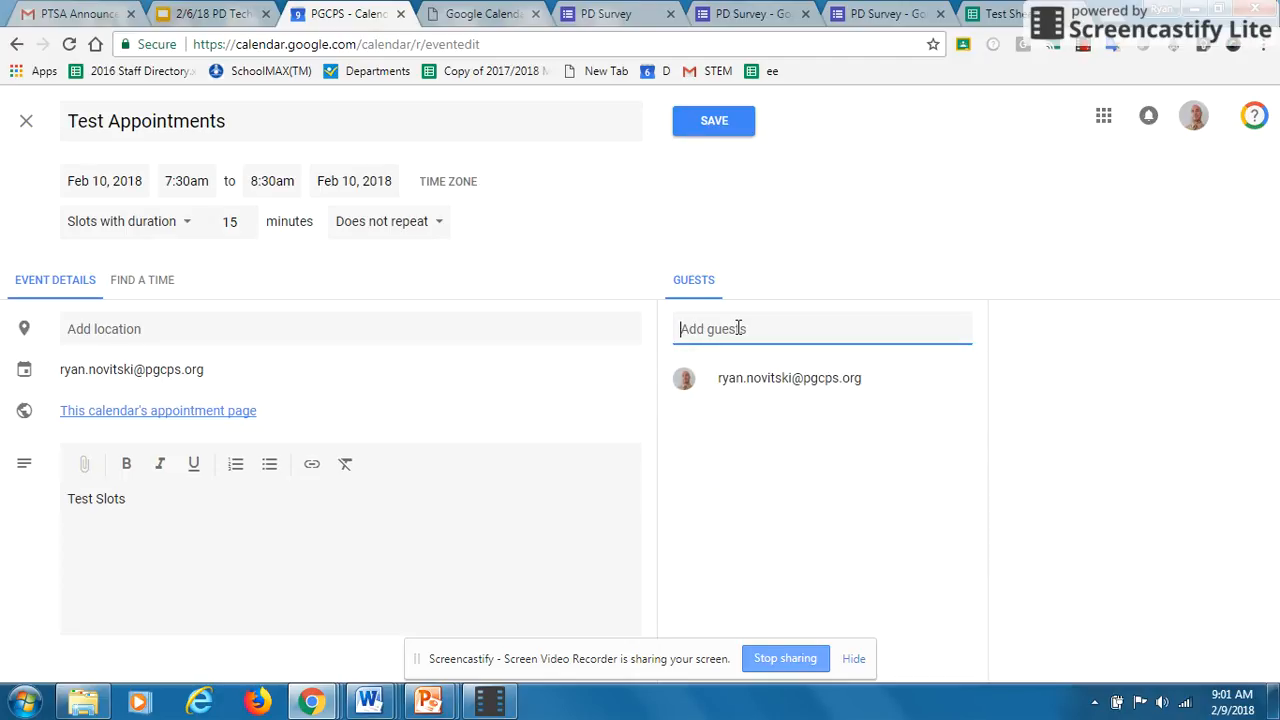
click(716, 122)
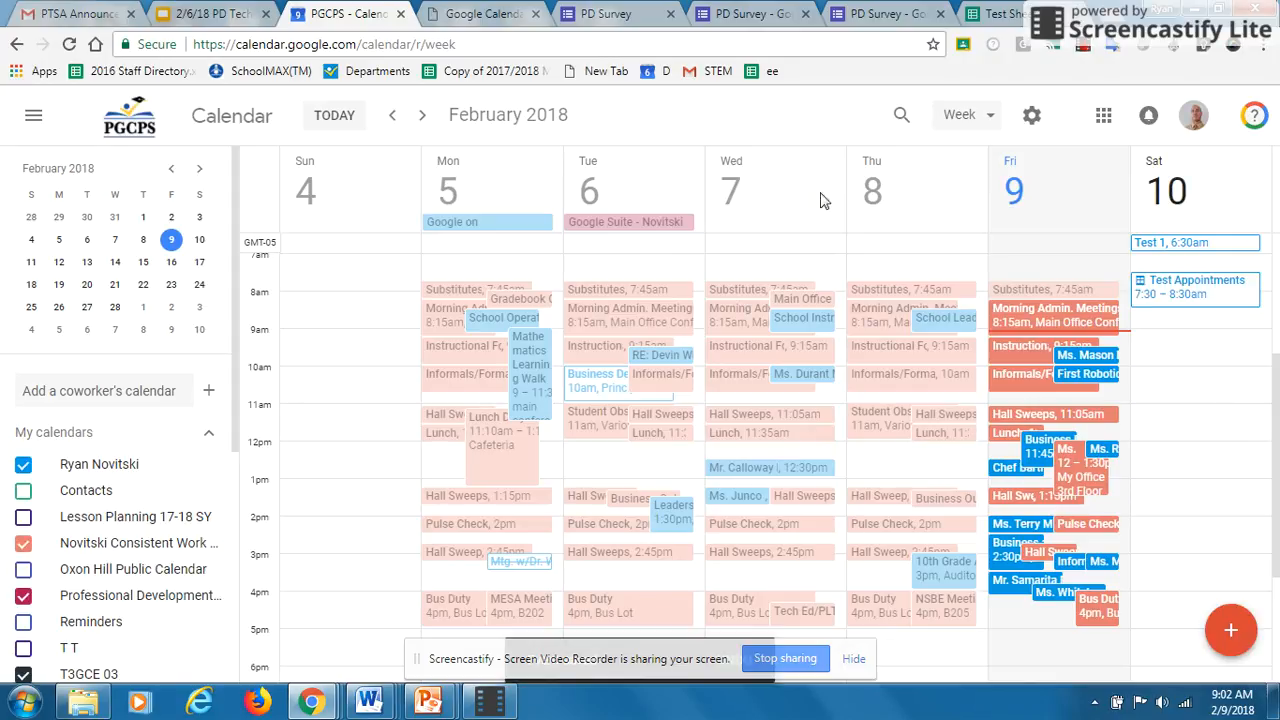
Reopen Test Appointments for editing, view its slots on the calendar's appointment page, and return to the entry
click(1178, 291)
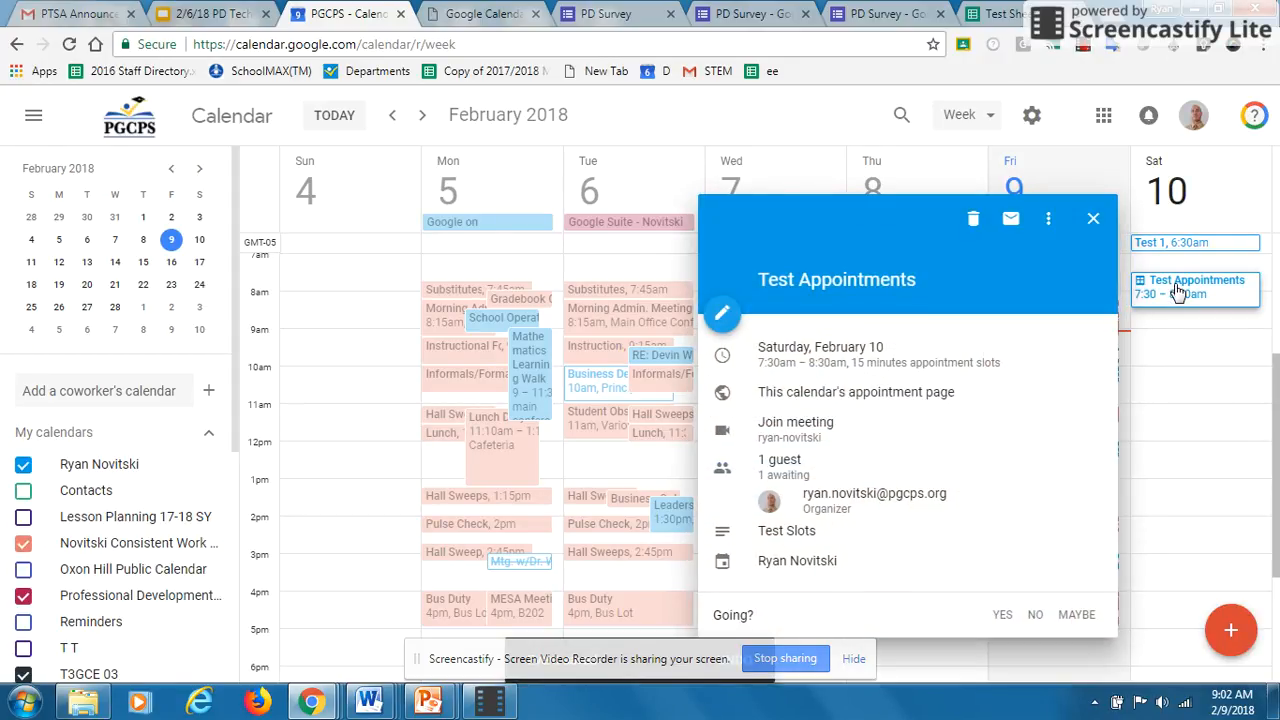
click(722, 314)
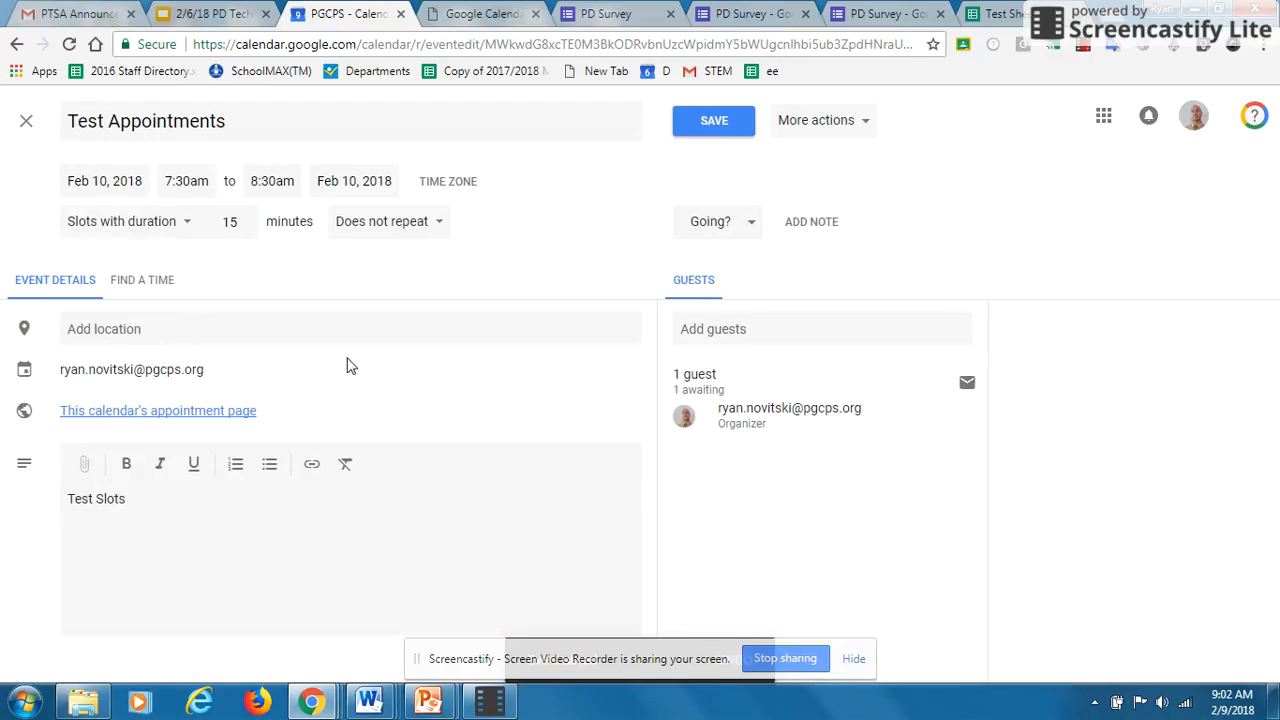
click(157, 412)
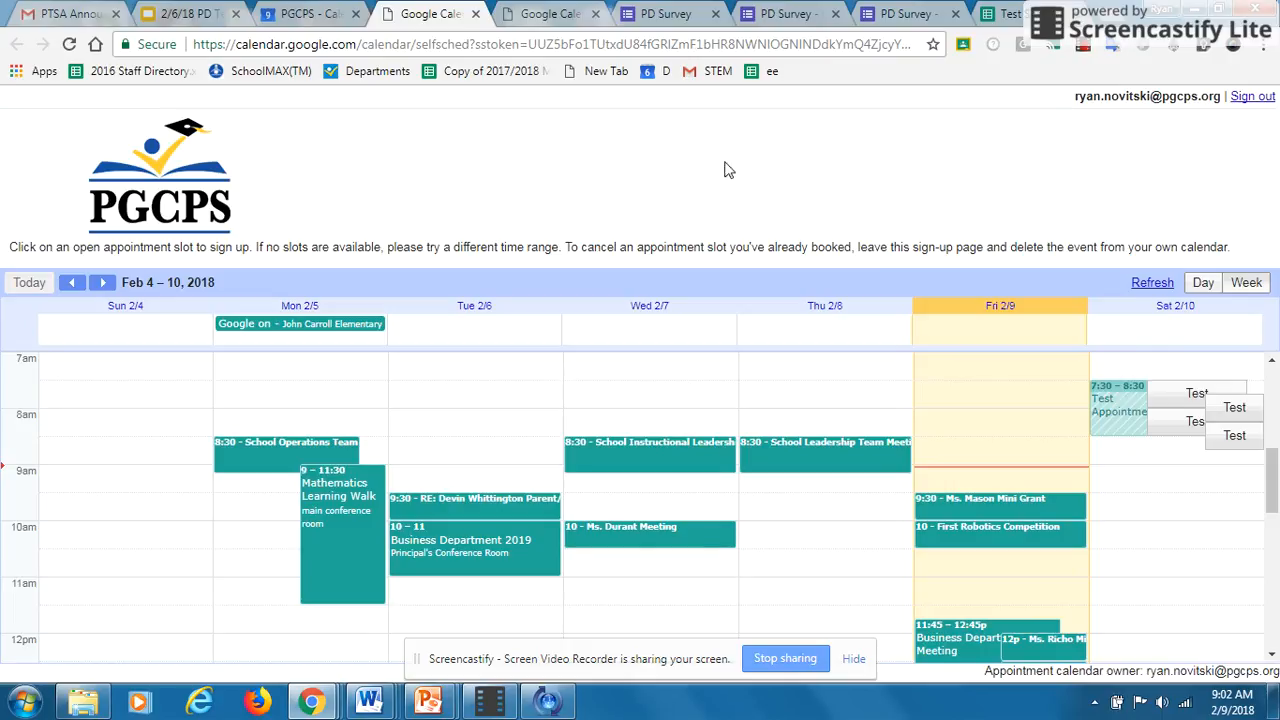
click(333, 12)
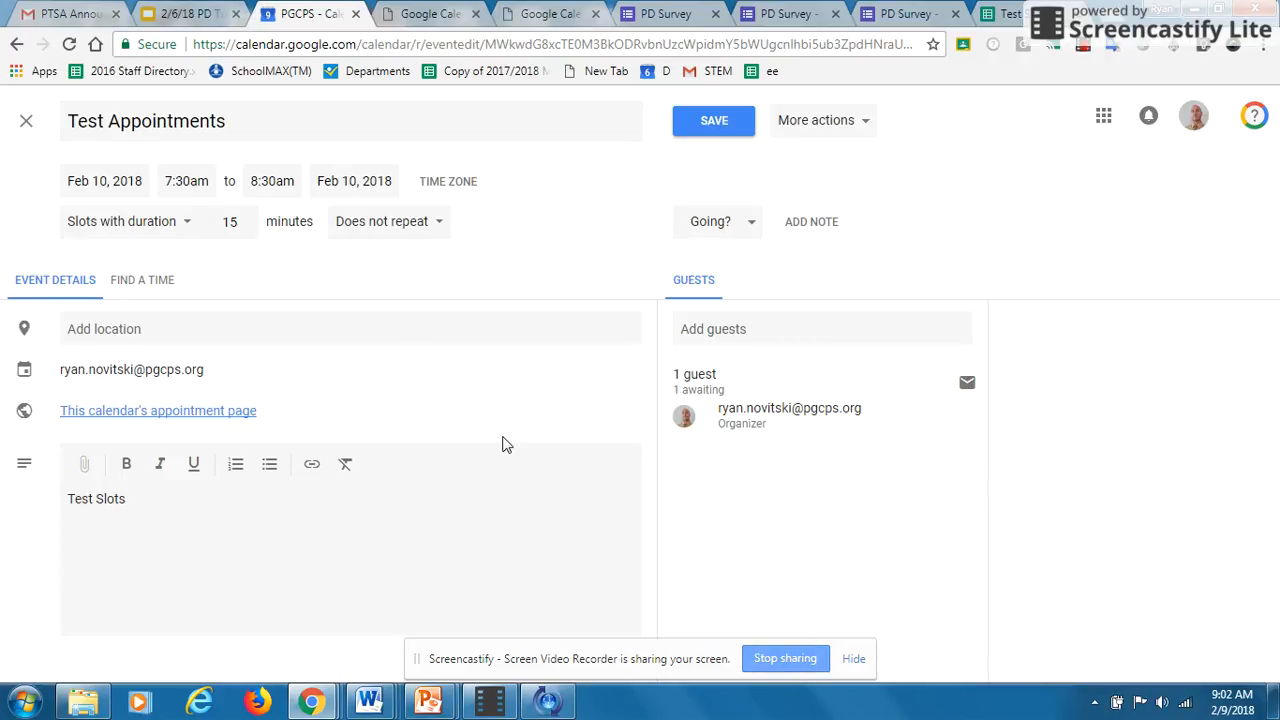
Switch to the open 2/6/18 PD presentation in Google Slides
click(193, 12)
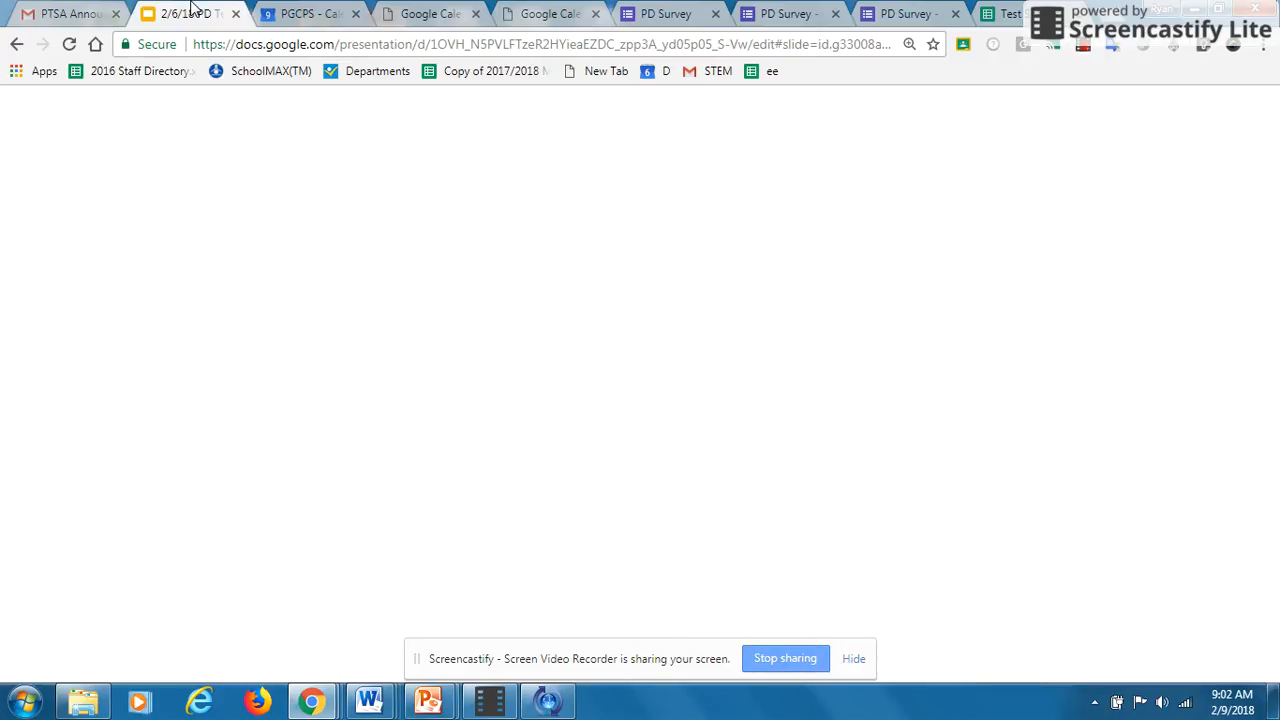